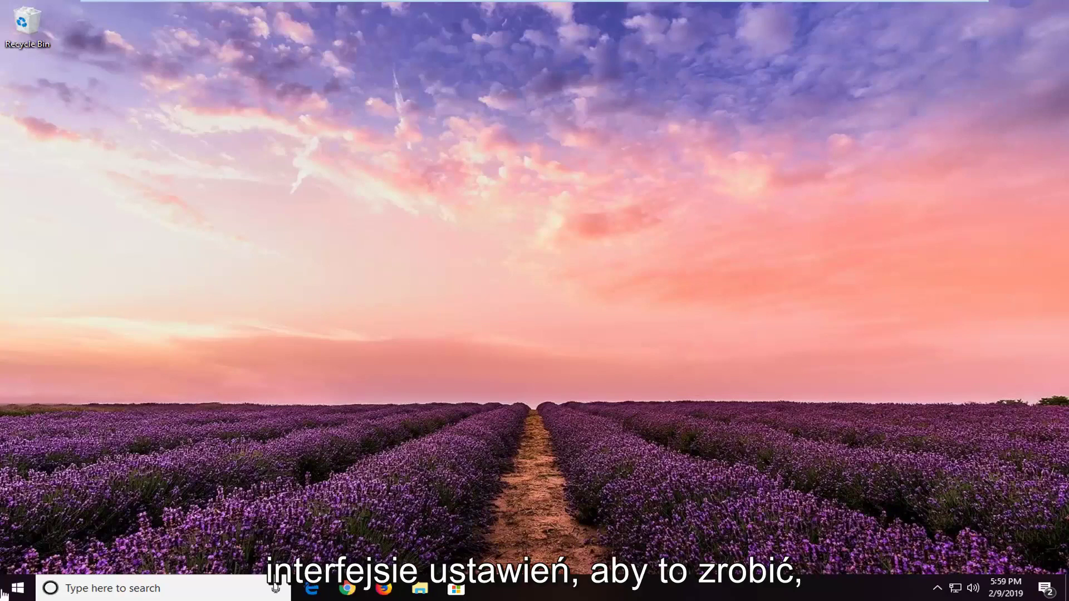
Search the Start menu for 'windows update'.
{"action": "left_click", "coordinate": [16, 595]}
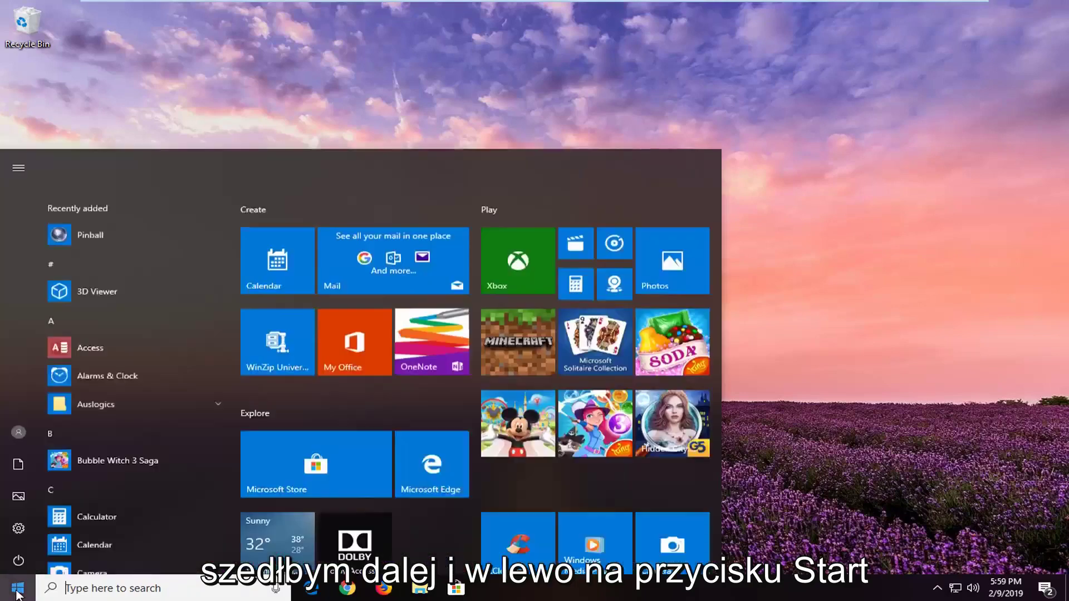
{"action": "type", "text": "windows update"}
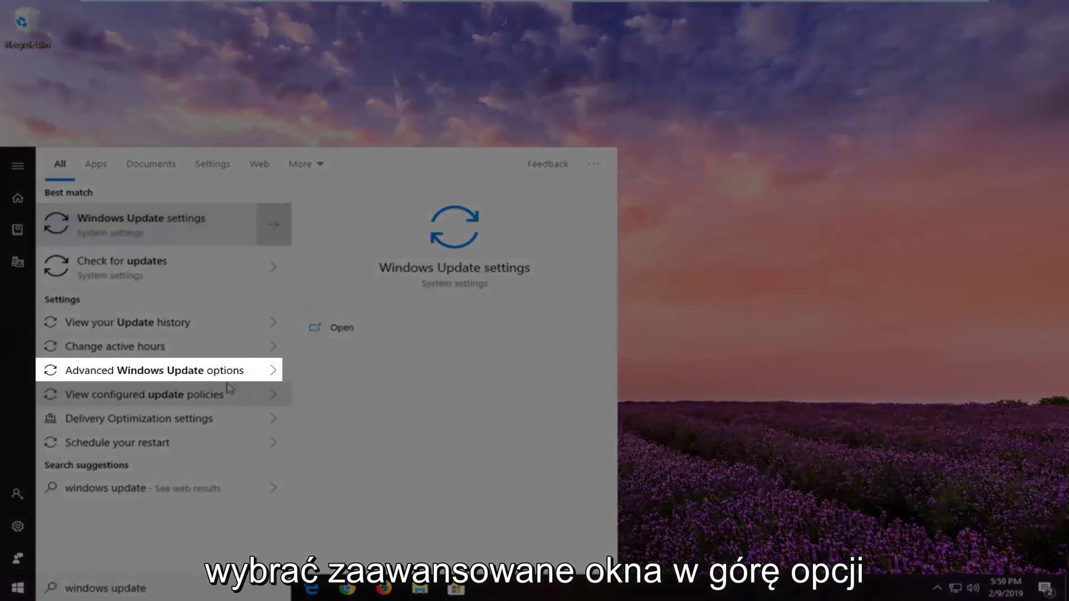
In Advanced Windows Update options, switch the pause-updates toggle on, then back off.
{"action": "left_click", "coordinate": [229, 378]}
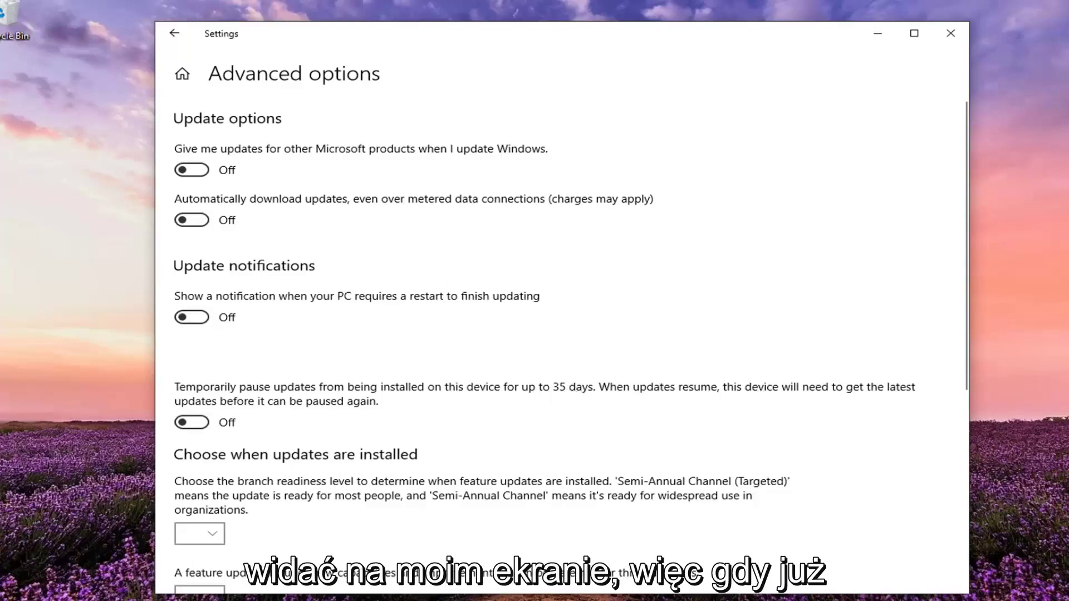
{"action": "left_click", "coordinate": [190, 423]}
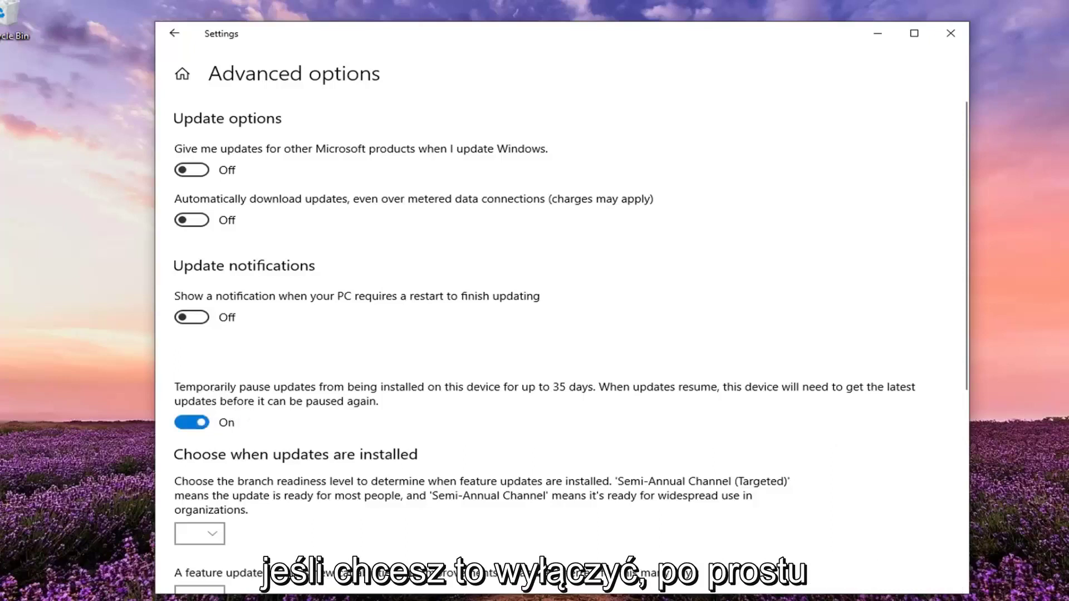
{"action": "left_click", "coordinate": [192, 423]}
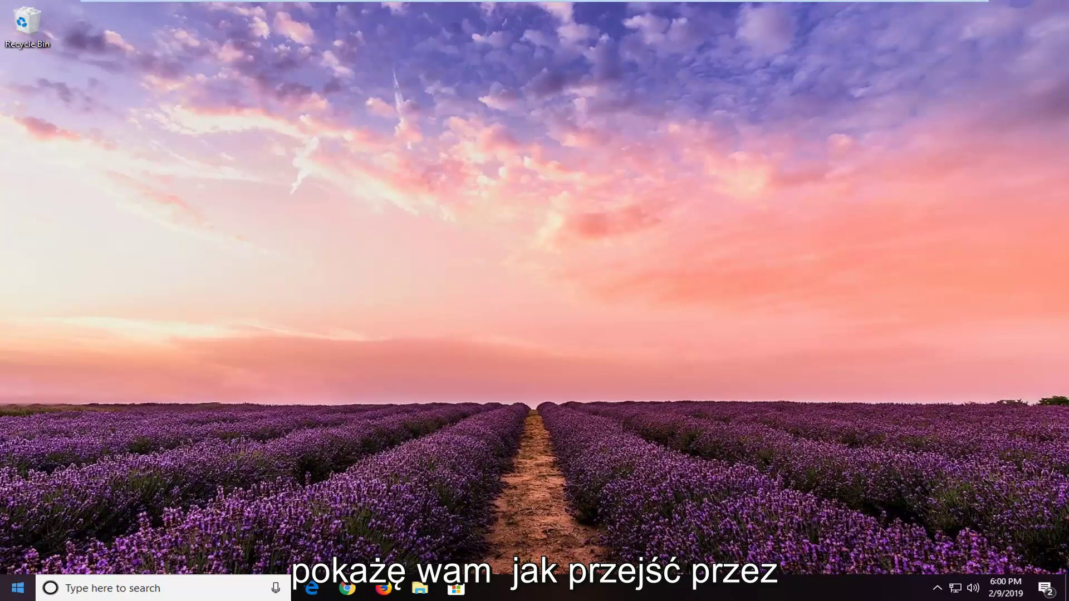
Search the Start menu for 'local group policy'.
{"action": "left_click", "coordinate": [7, 594]}
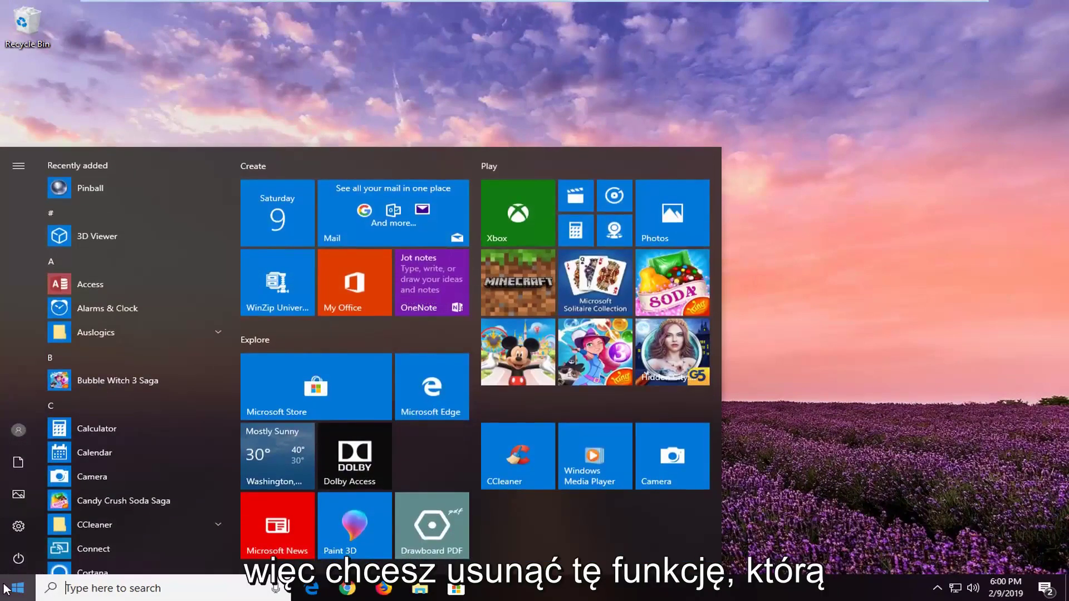
{"action": "type", "text": "local group "}
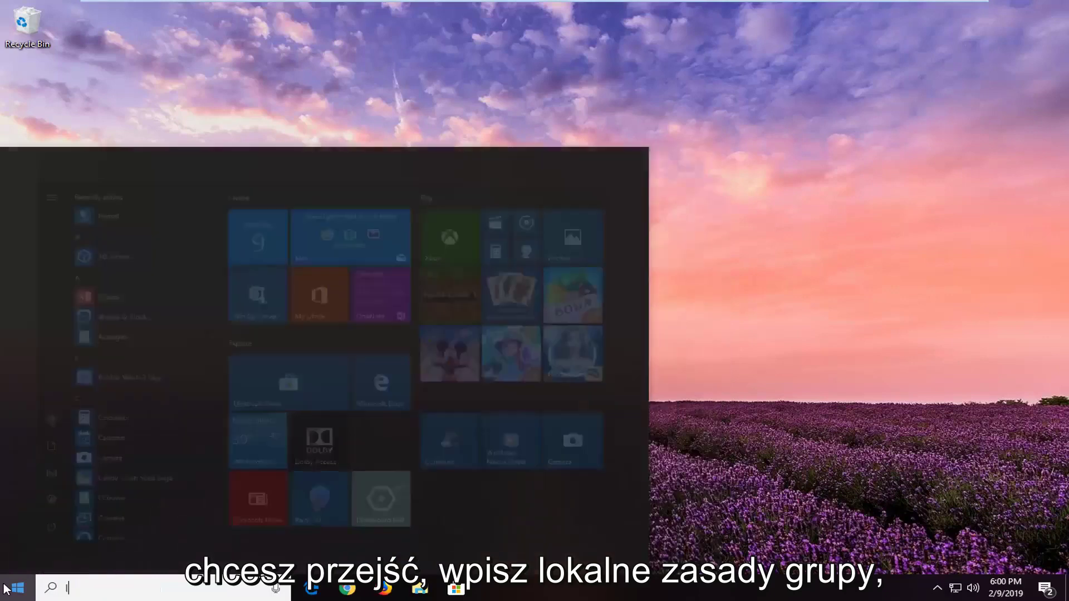
{"action": "type", "text": "policy"}
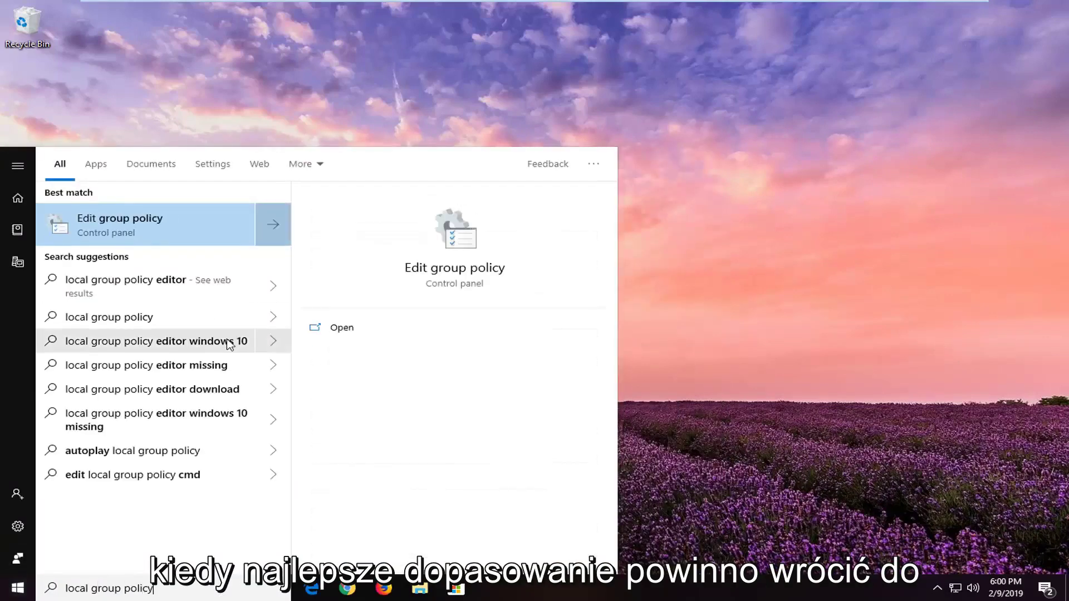
Launch Edit group policy, enlarge its window, widen the tree pane and collapse User Configuration.
{"action": "left_click", "coordinate": [133, 233]}
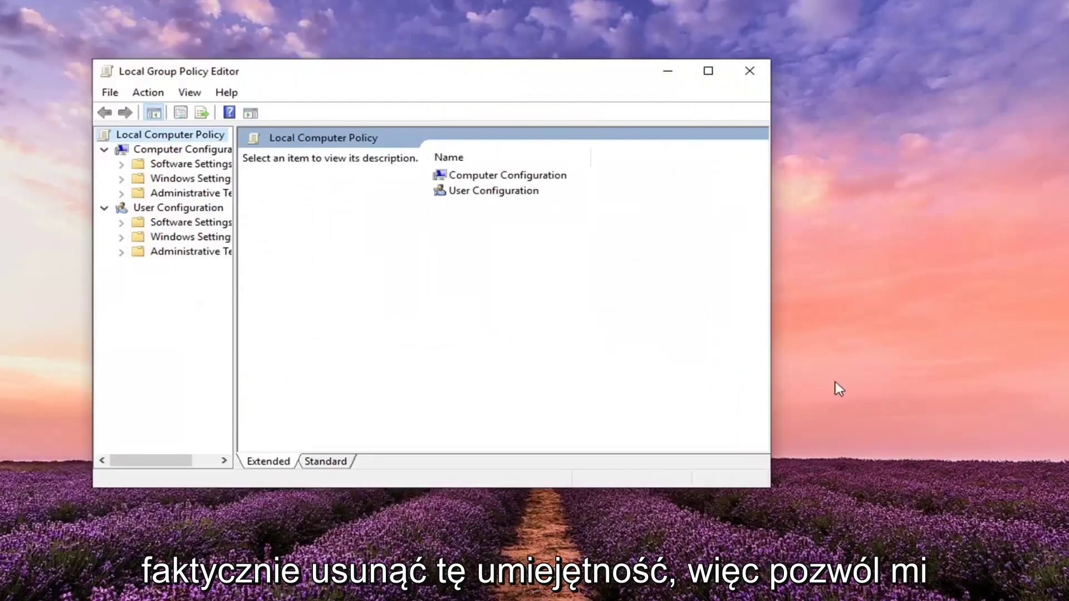
{"action": "left_click_drag", "start_coordinate": [770, 488], "coordinate": [972, 552]}
{"action": "left_click_drag", "start_coordinate": [235, 265], "coordinate": [393, 266]}
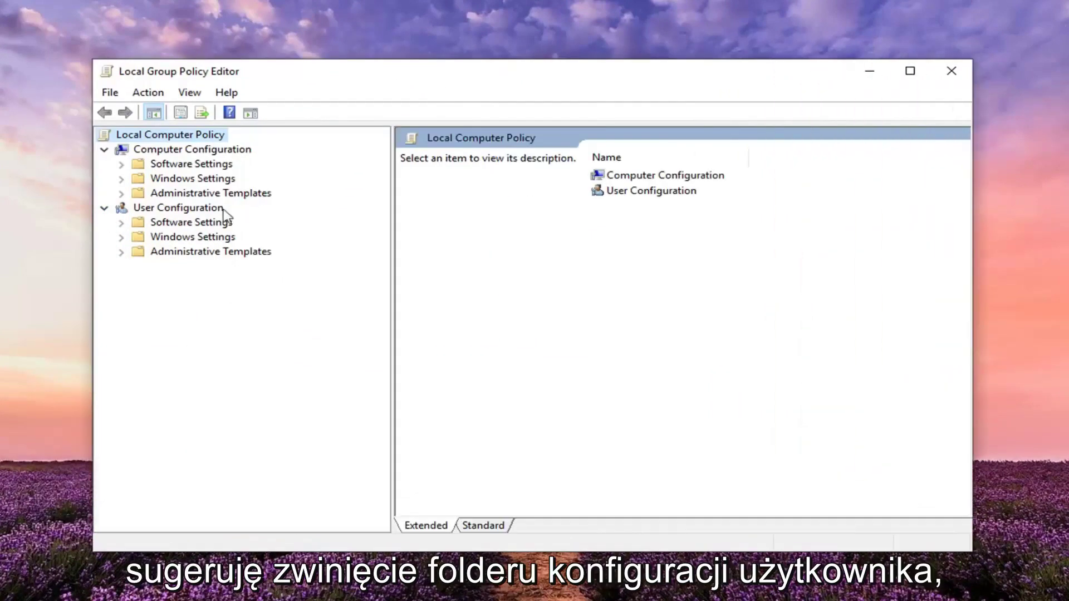
{"action": "left_click", "coordinate": [126, 207]}
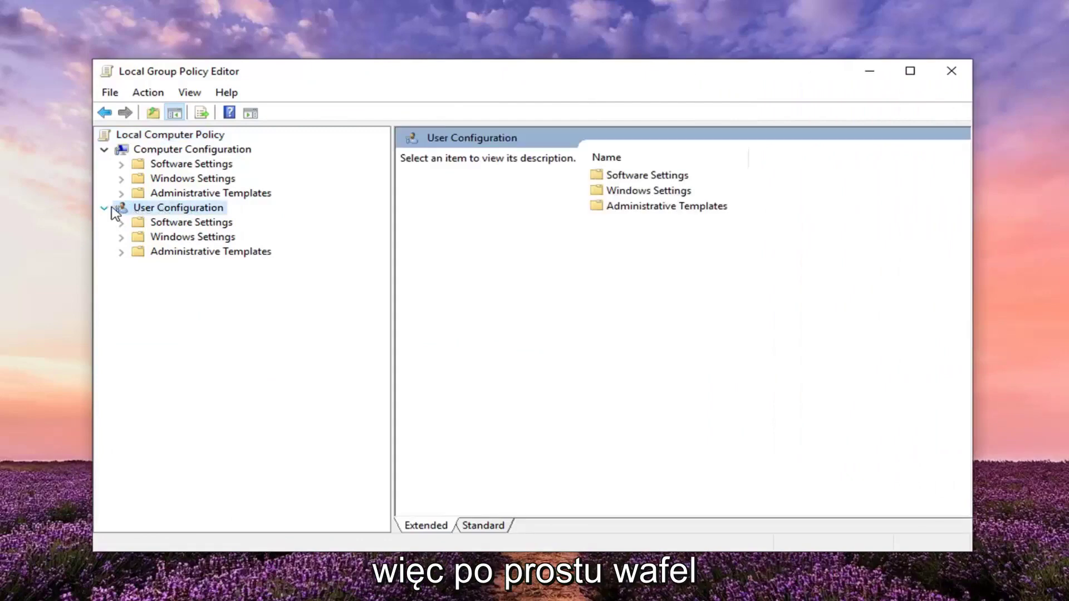
{"action": "left_click", "coordinate": [105, 208]}
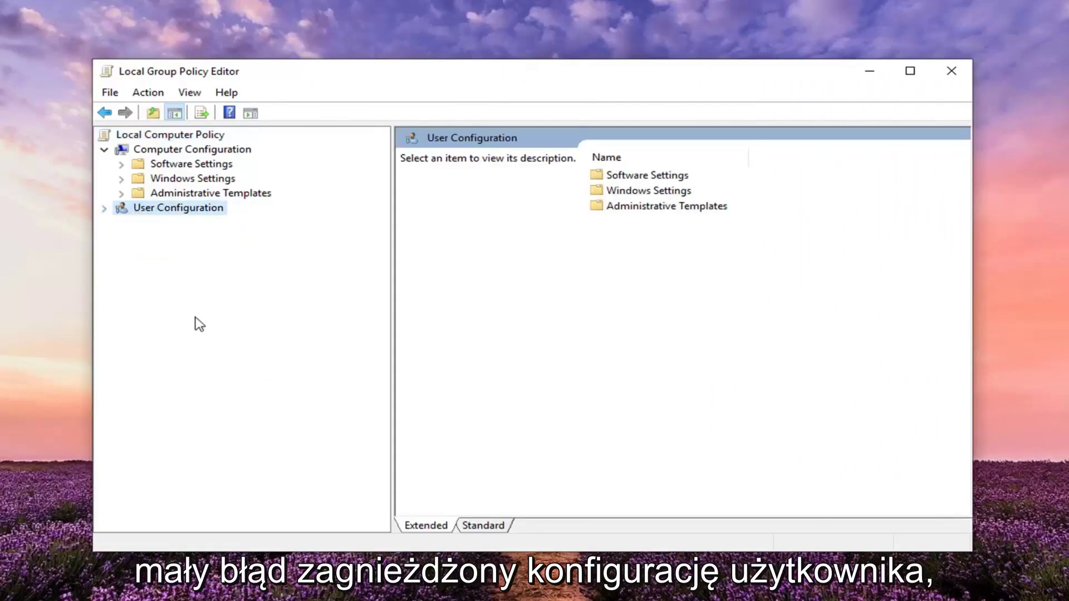
Expand Computer Configuration > Administrative Templates > Windows Components down to the Windows Update folder.
{"action": "left_click", "coordinate": [168, 150]}
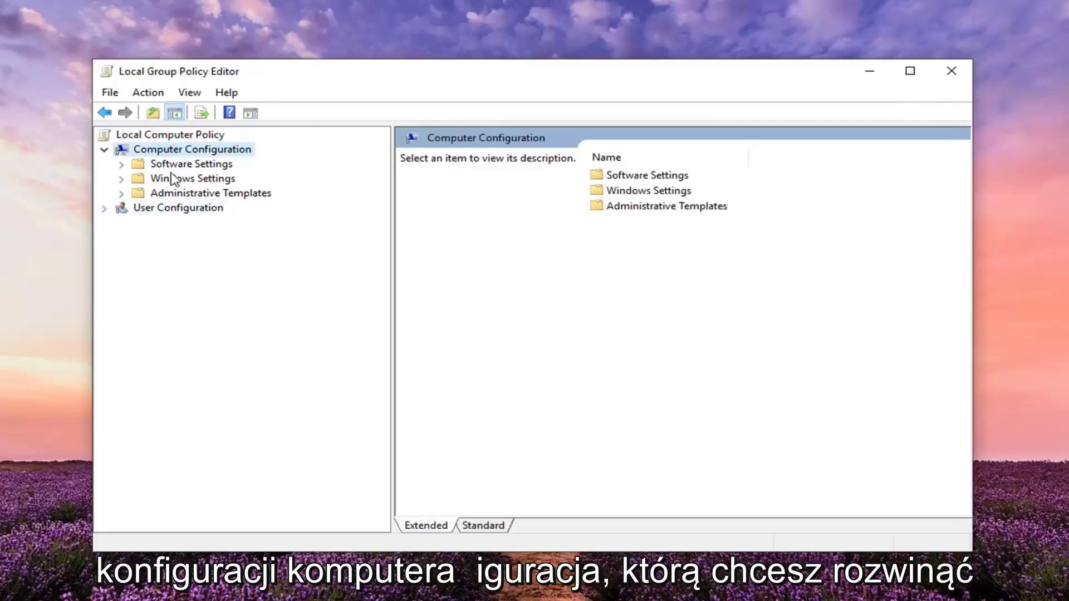
{"action": "left_click", "coordinate": [176, 193]}
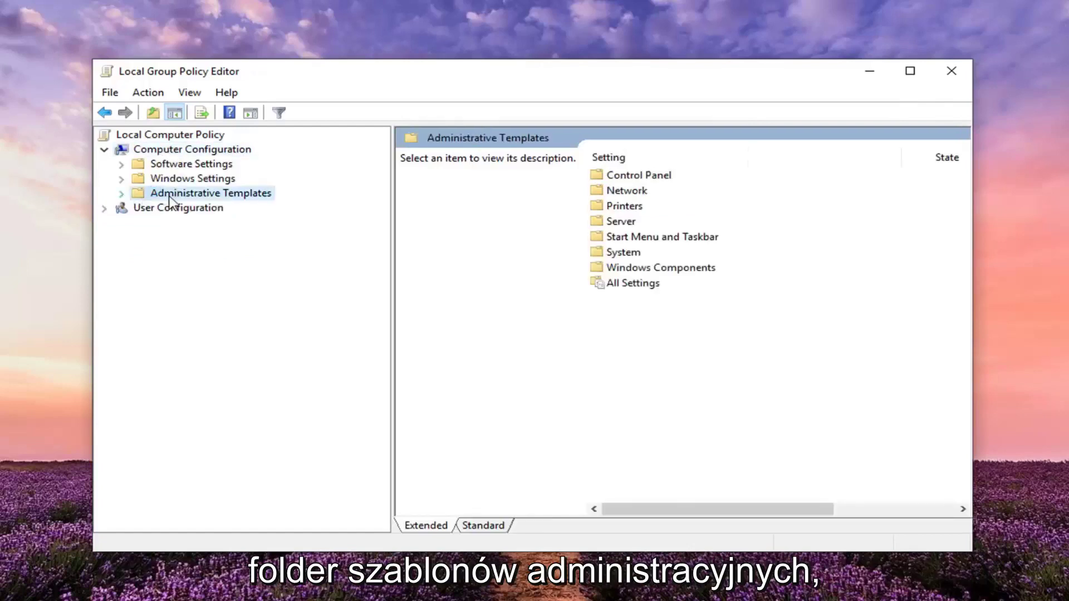
{"action": "left_click", "coordinate": [120, 194]}
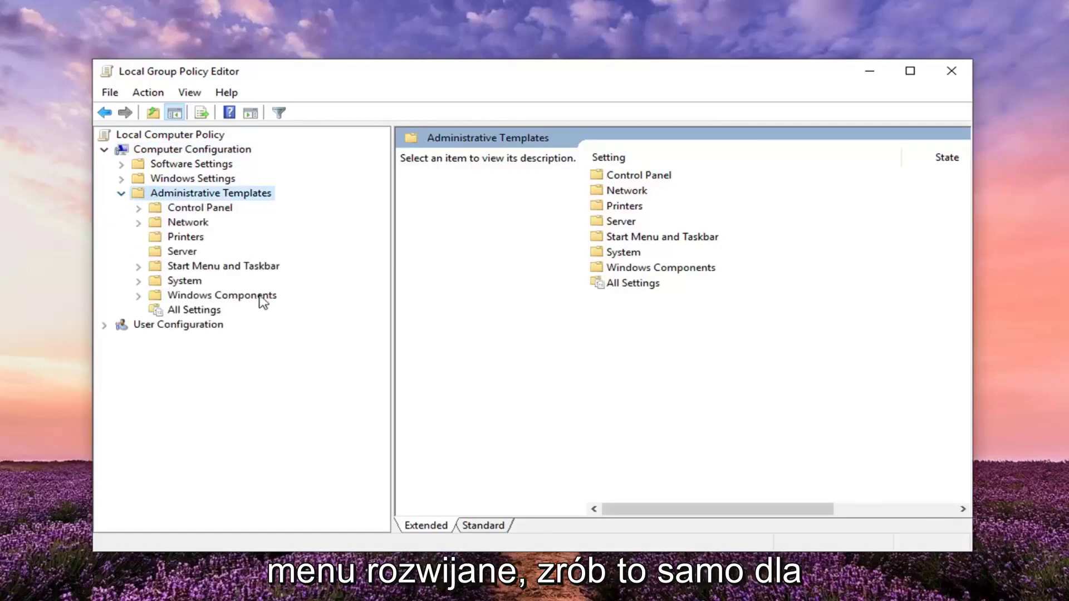
{"action": "left_click", "coordinate": [189, 296]}
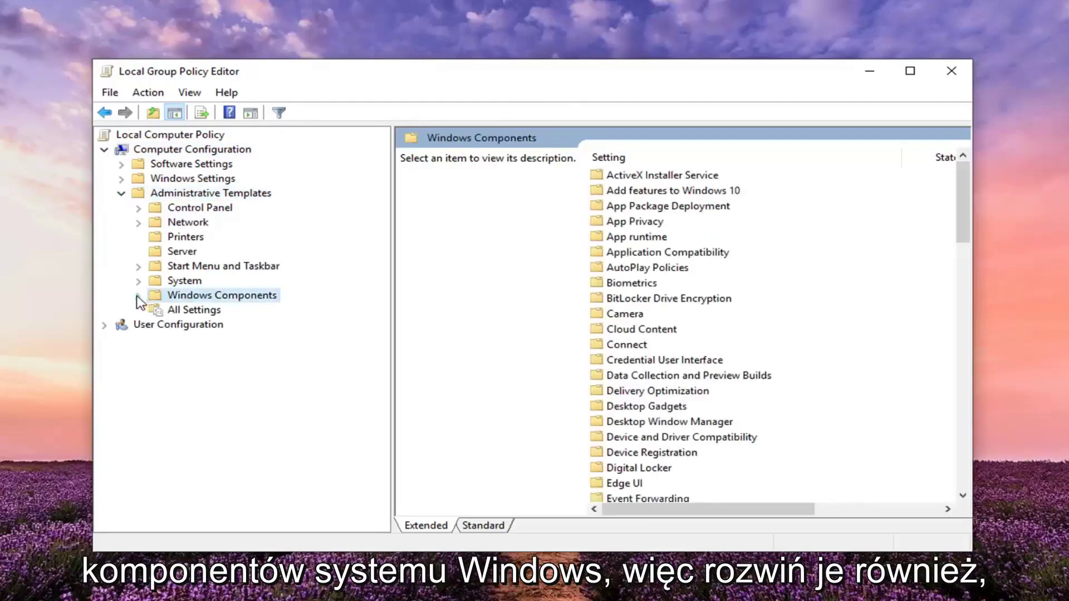
{"action": "left_click", "coordinate": [139, 297]}
{"action": "scroll", "coordinate": [258, 284], "scroll_direction": "down", "scroll_amount": 7}
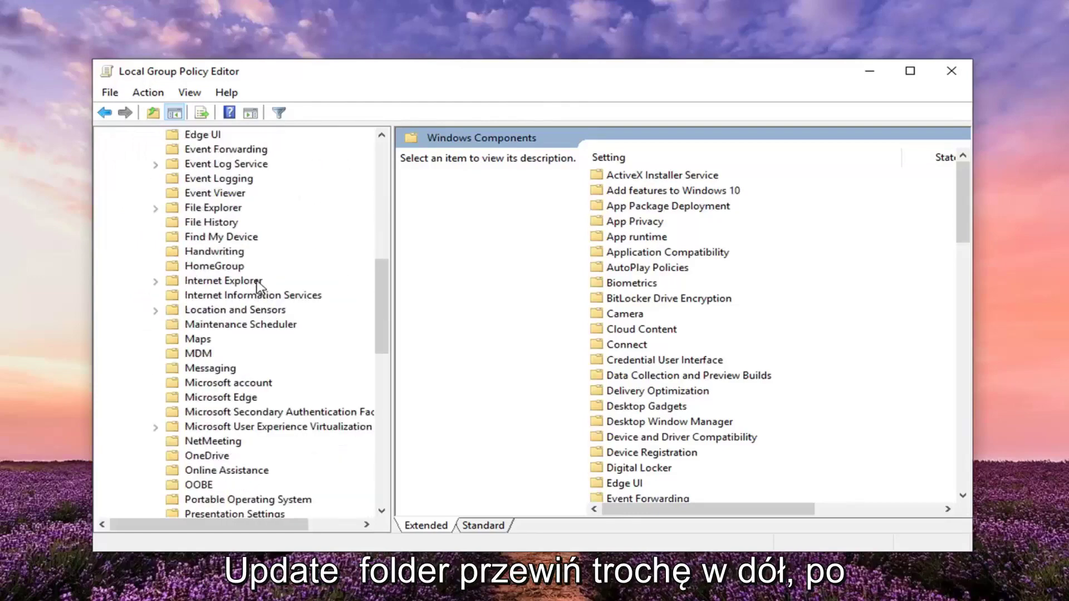
{"action": "scroll", "coordinate": [258, 290], "scroll_direction": "down", "scroll_amount": 12}
{"action": "scroll", "coordinate": [239, 363], "scroll_direction": "down", "scroll_amount": 2}
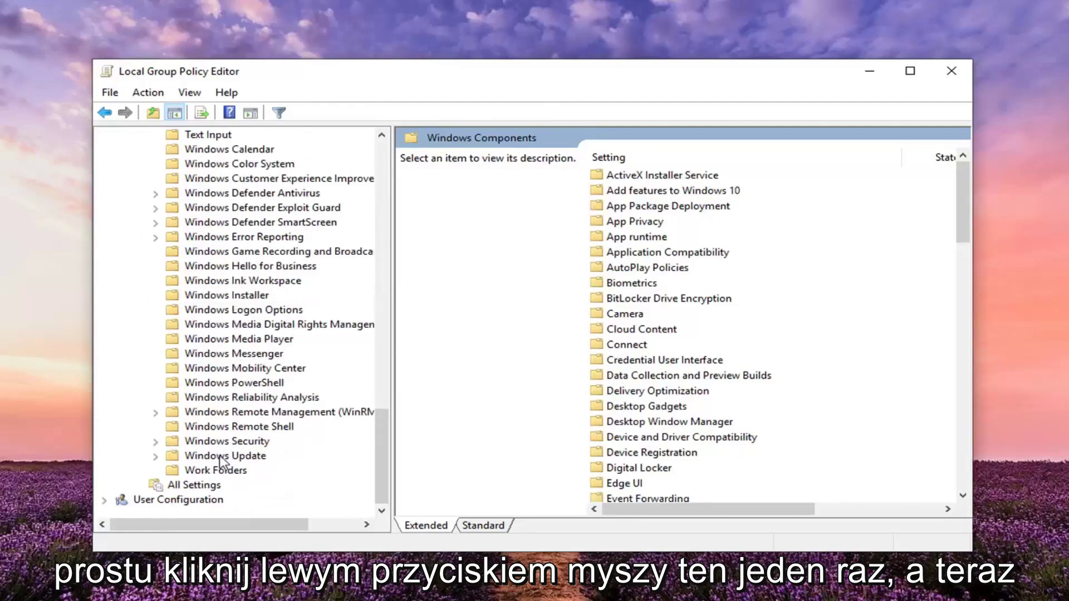
Open the Windows Update folder's 33 policies and select Remove access to 'Pause updates' feature.
{"action": "left_click", "coordinate": [226, 455]}
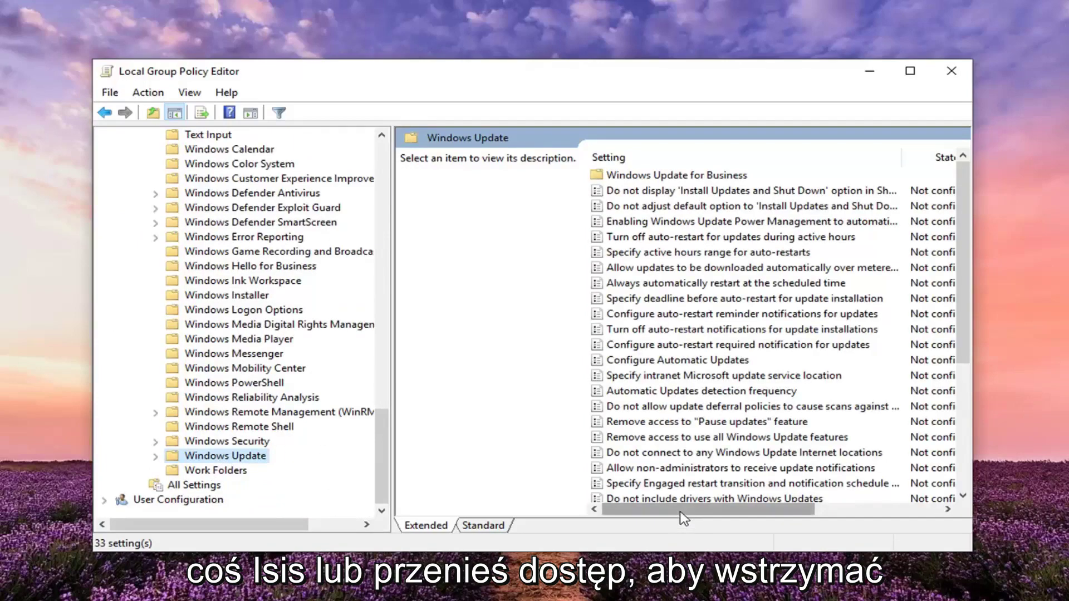
{"action": "left_click", "coordinate": [655, 425]}
{"action": "scroll", "coordinate": [655, 427], "scroll_direction": "down", "scroll_amount": 4}
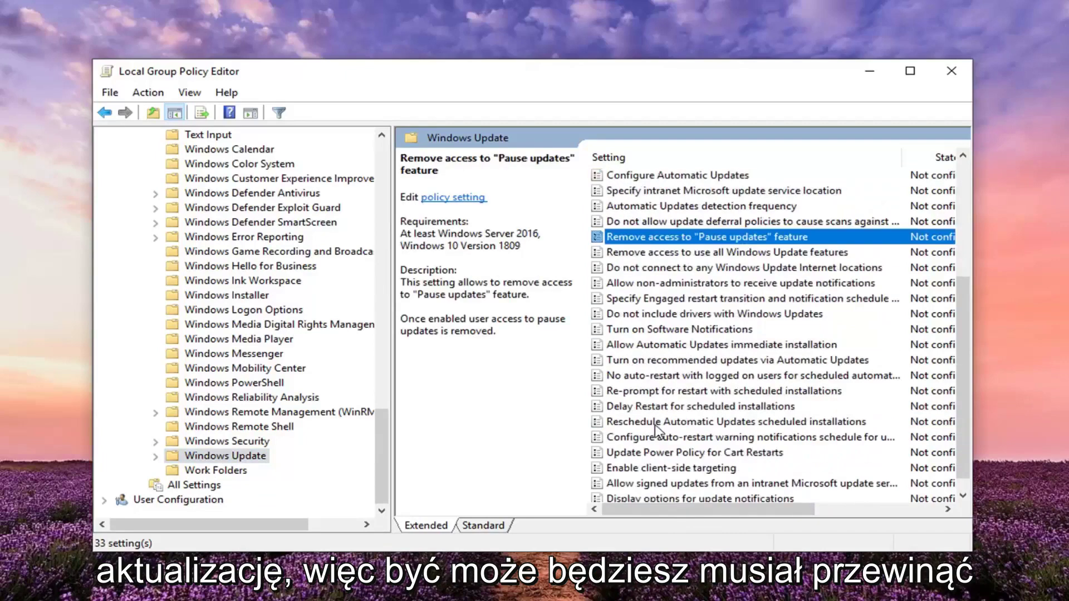
{"action": "scroll", "coordinate": [656, 427], "scroll_direction": "down", "scroll_amount": 1}
{"action": "scroll", "coordinate": [656, 426], "scroll_direction": "up", "scroll_amount": 2}
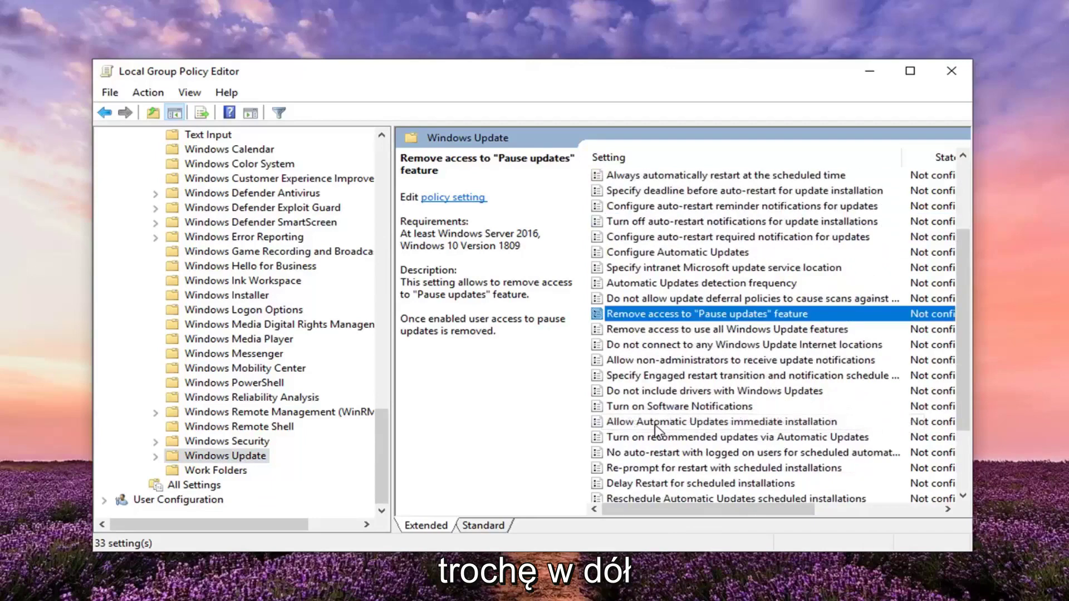
{"action": "scroll", "coordinate": [654, 424], "scroll_direction": "up", "scroll_amount": 1}
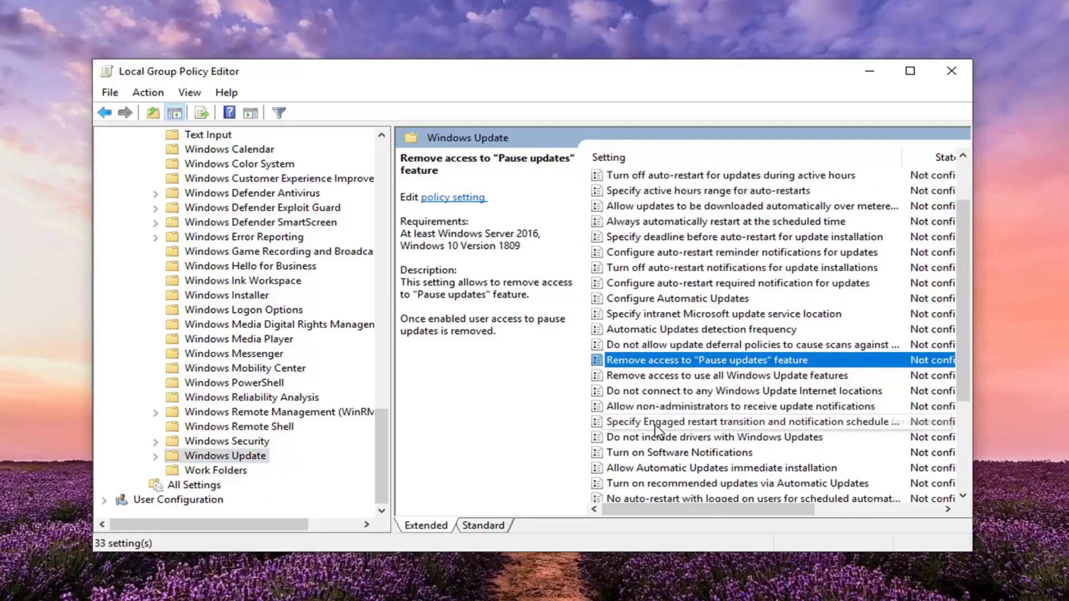
{"action": "scroll", "coordinate": [655, 424], "scroll_direction": "up", "scroll_amount": 2}
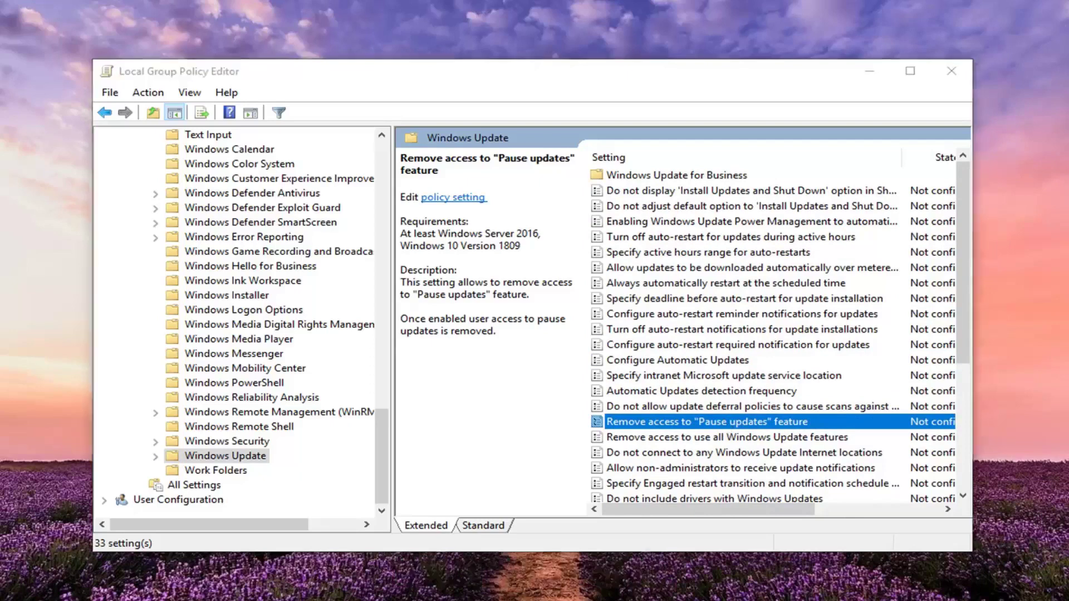
Set Remove access to 'Pause updates' feature to Enabled, apply it, and close the editor.
{"action": "double_click", "coordinate": [707, 422]}
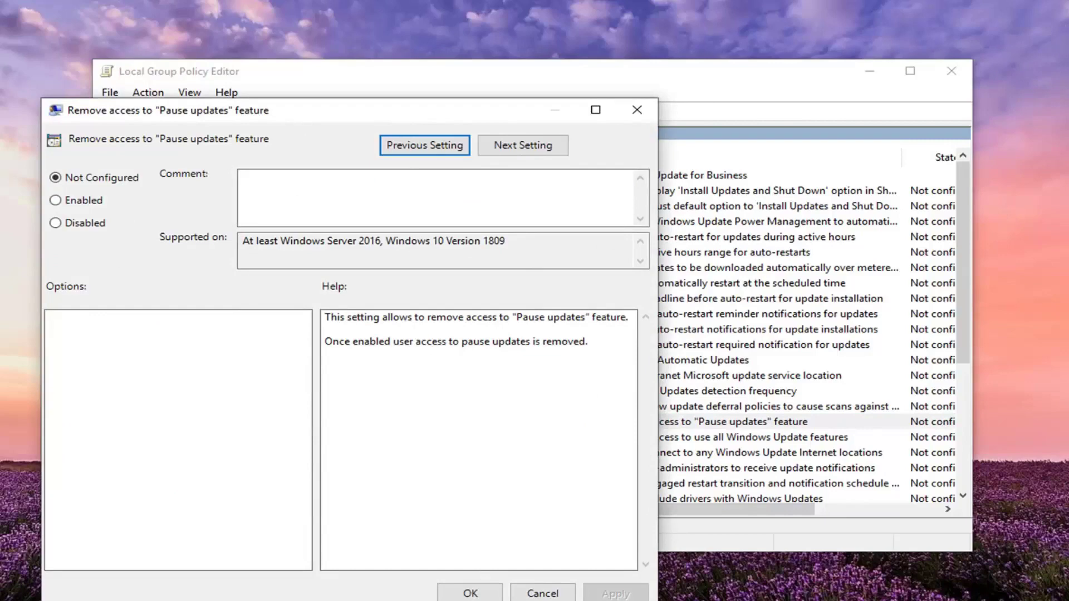
{"action": "left_click_drag", "start_coordinate": [211, 117], "coordinate": [446, 47]}
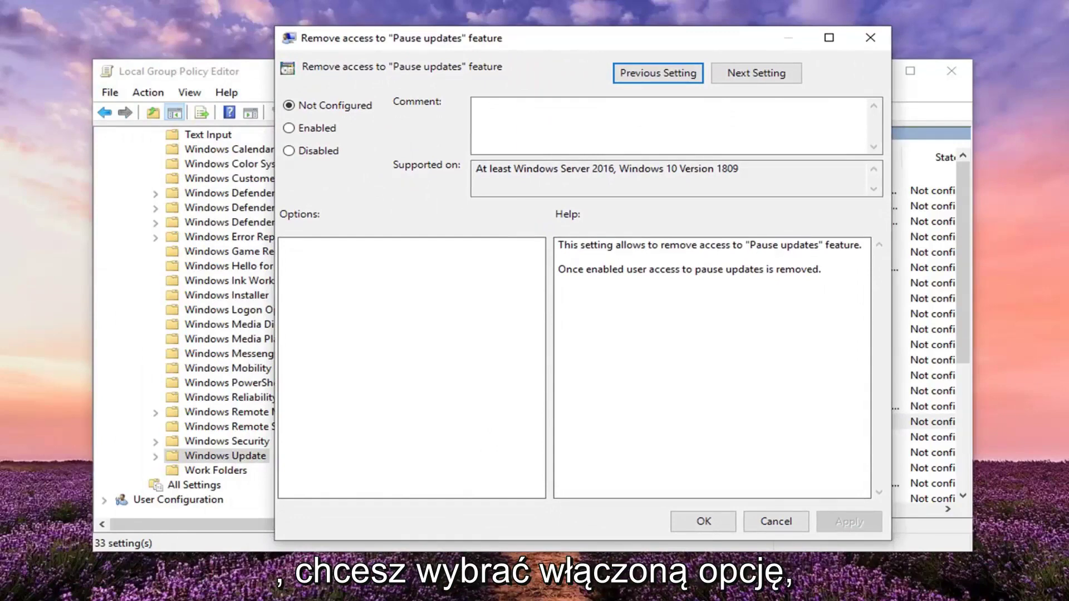
{"action": "left_click", "coordinate": [289, 129]}
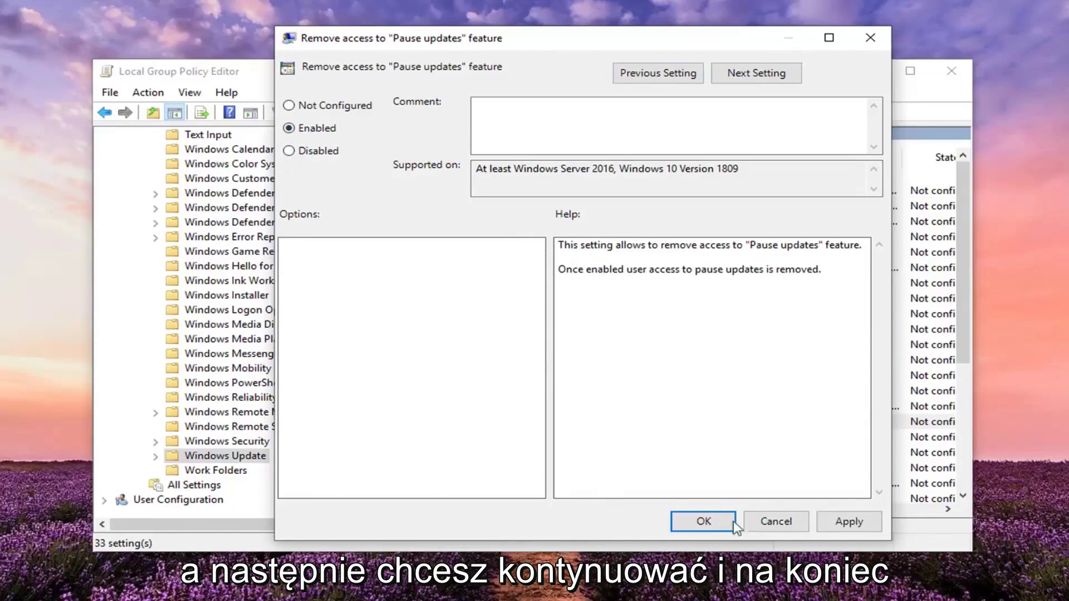
{"action": "left_click", "coordinate": [848, 521]}
{"action": "left_click", "coordinate": [703, 521]}
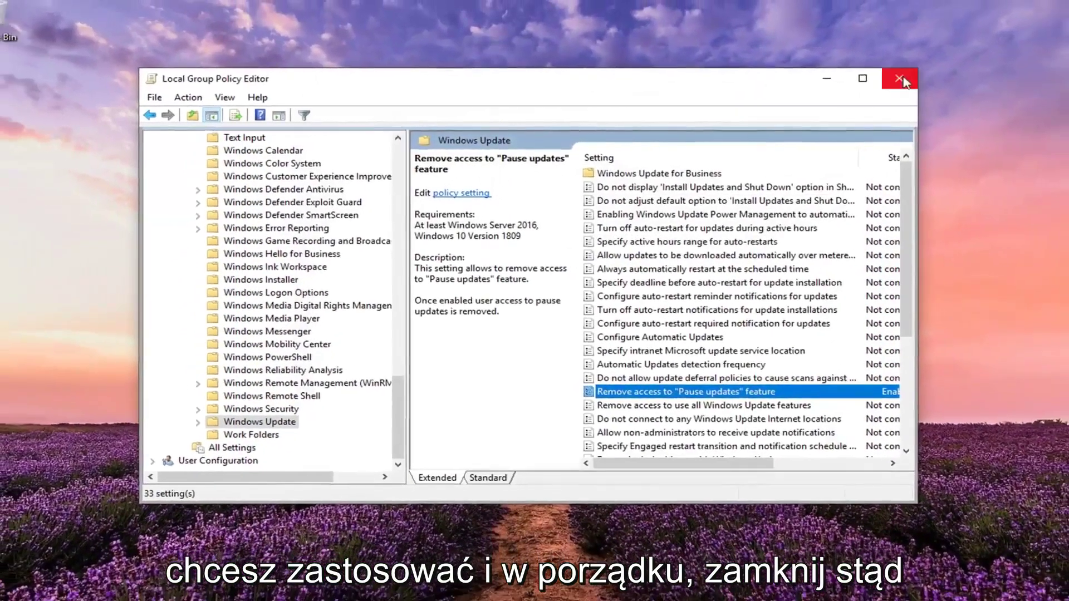
{"action": "left_click", "coordinate": [952, 70]}
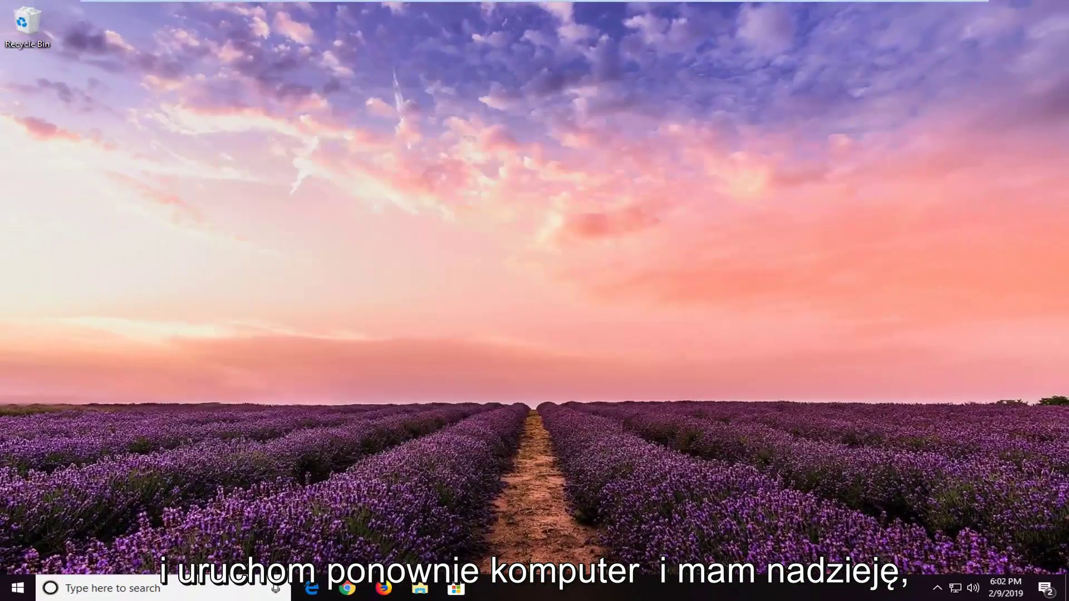